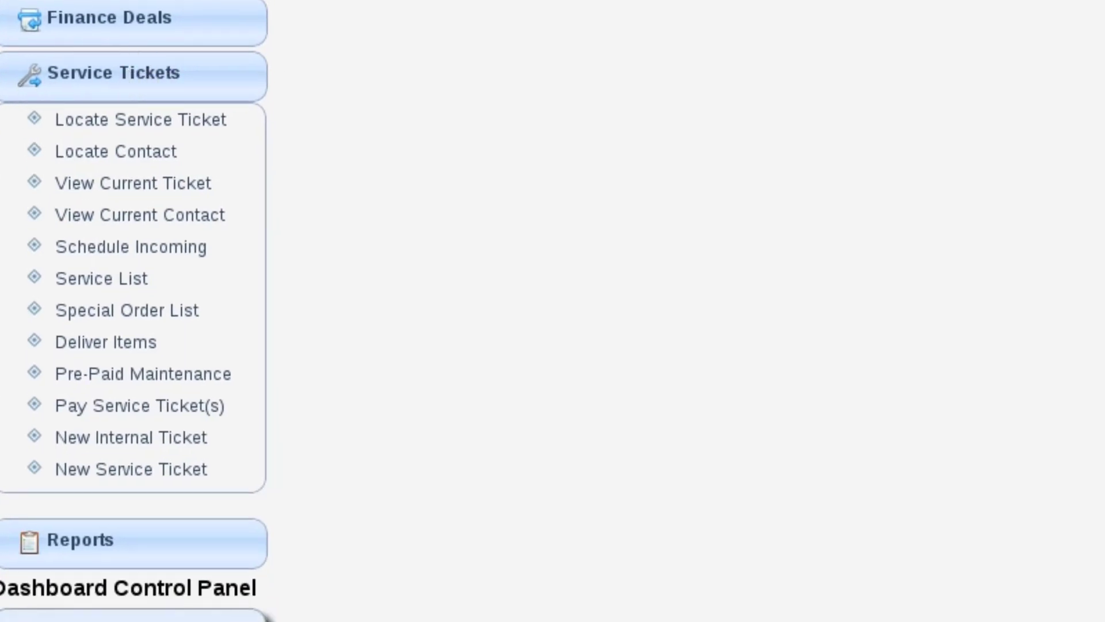
# Create a new service ticket with the current contact as its customer, reaching Step 4, Major Units
pyautogui.click(114, 477)
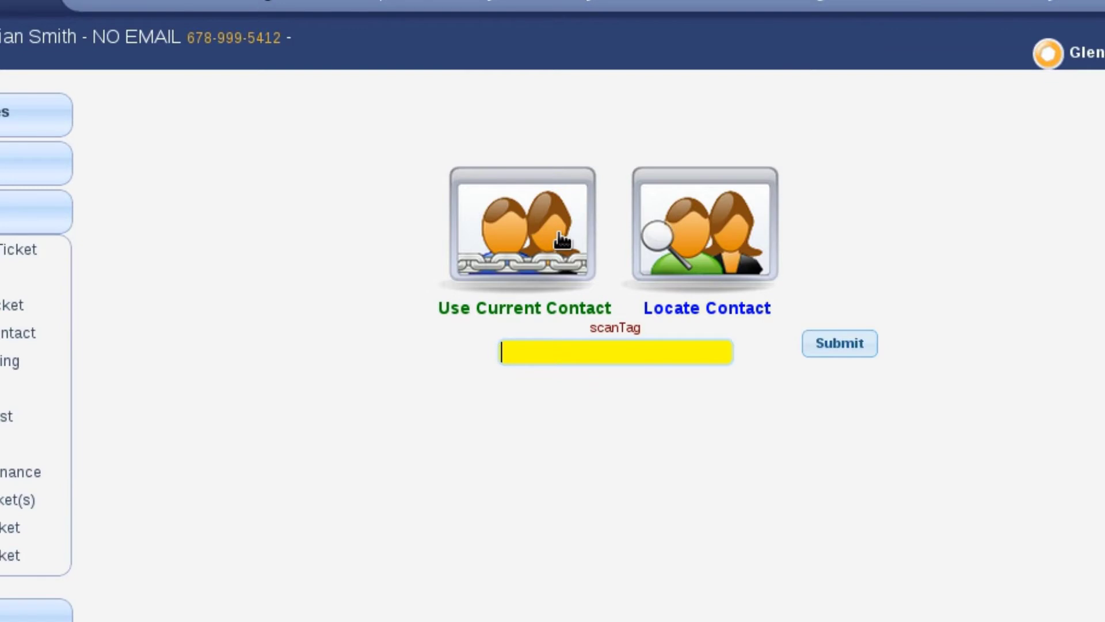
pyautogui.click(536, 233)
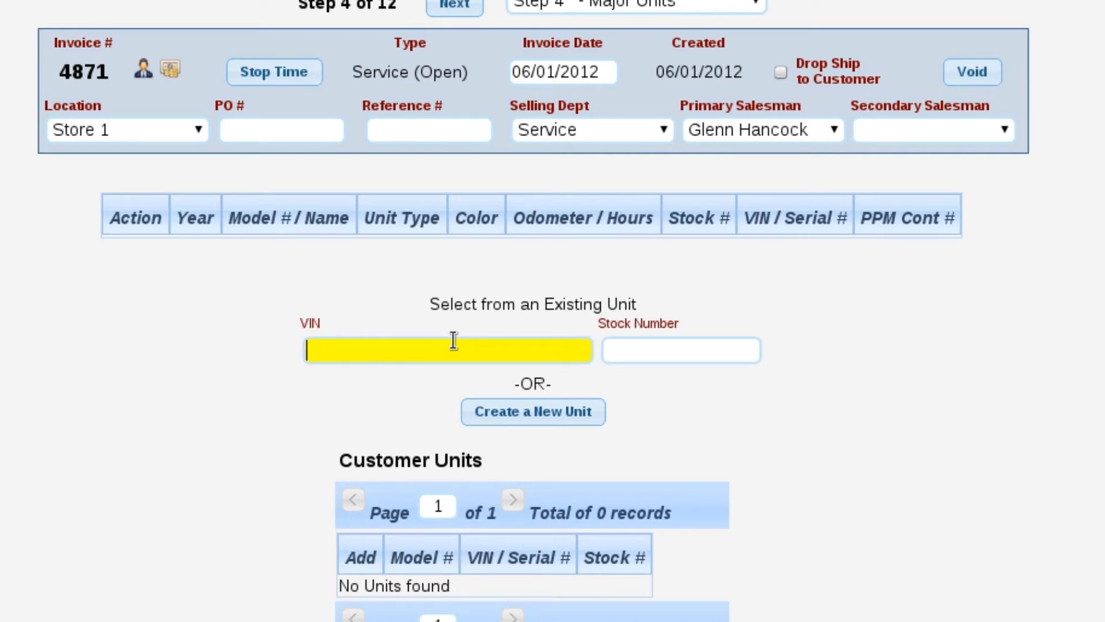
# Search VIN 123 and attach the 2011 TestVendor ABC ITEM boat, stock 2269, to the ticket
pyautogui.write('123')
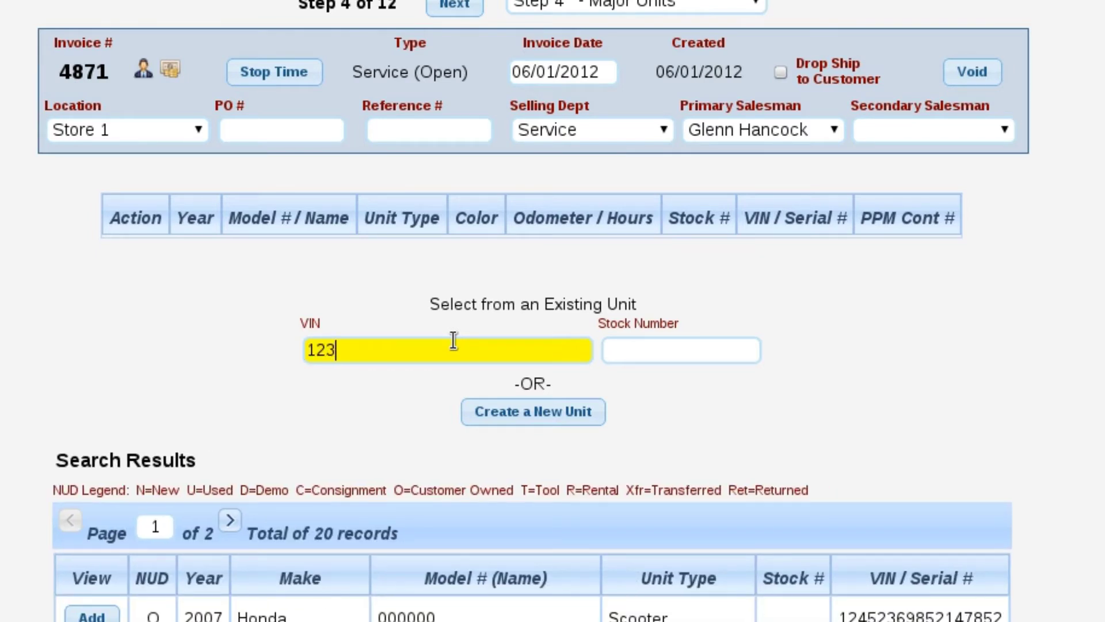
pyautogui.scroll(-5, 999, 482)
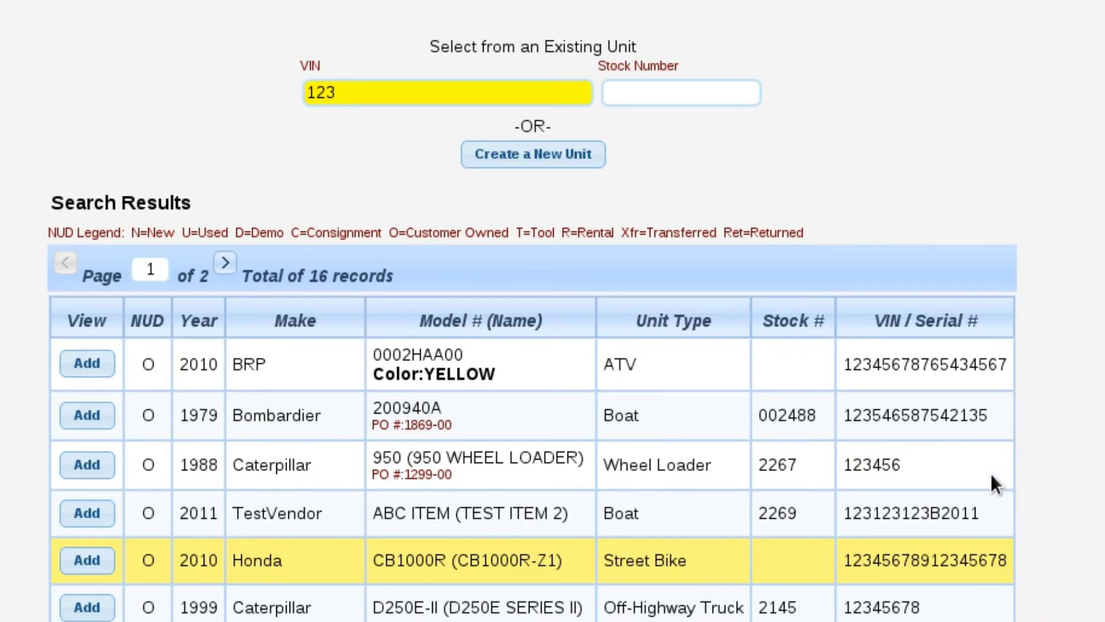
pyautogui.click(87, 512)
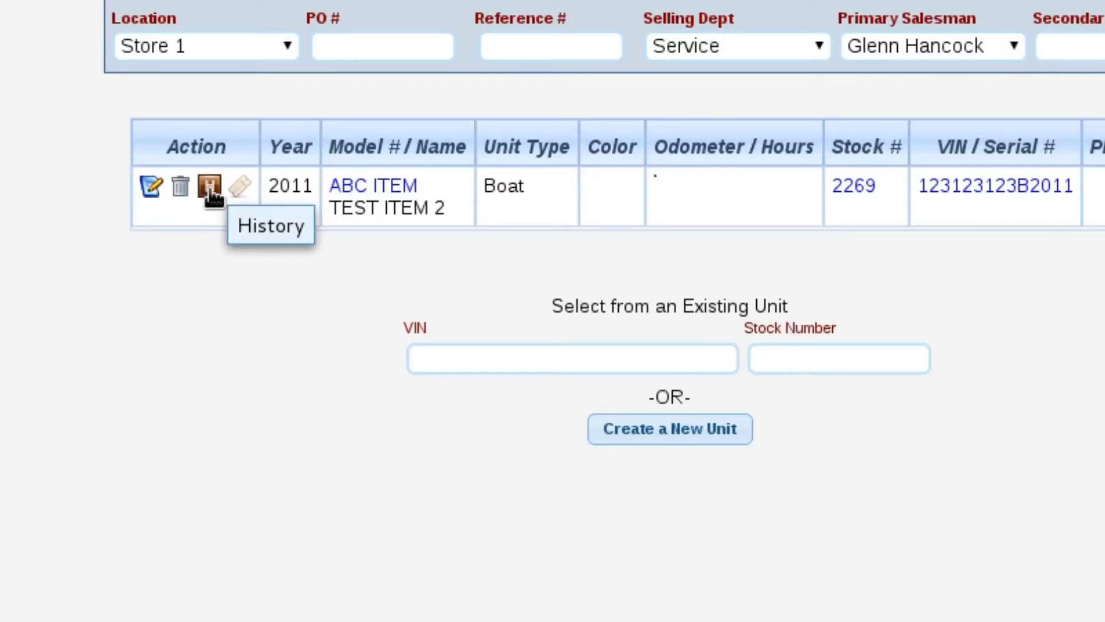
pyautogui.click(152, 189)
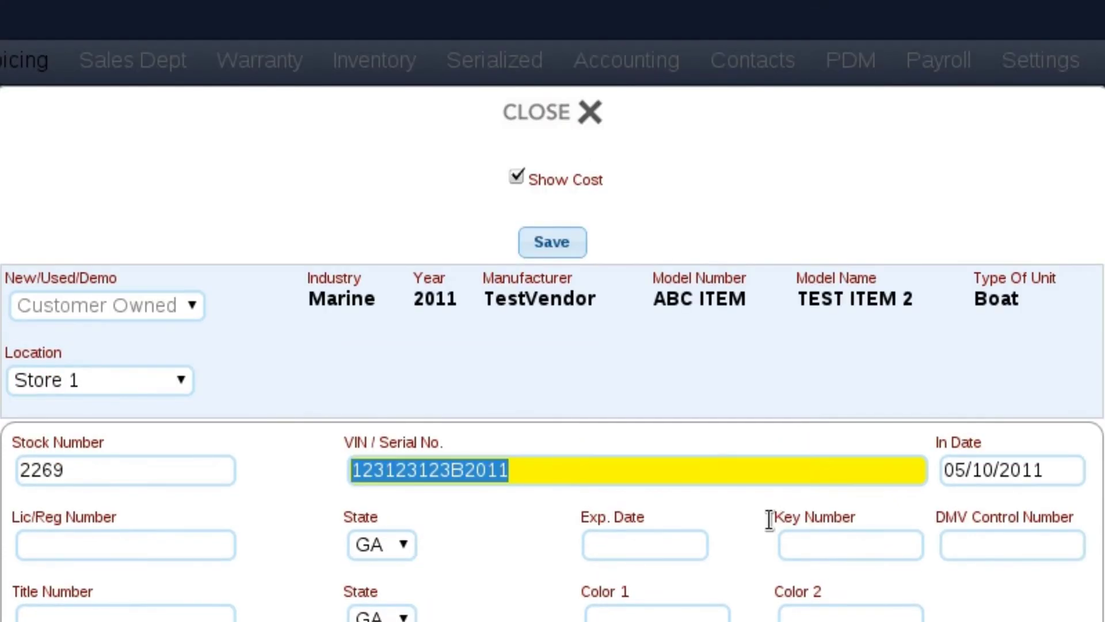
# Close the unit edit dialog unchanged and advance to Step 5, Job List
pyautogui.click(541, 114)
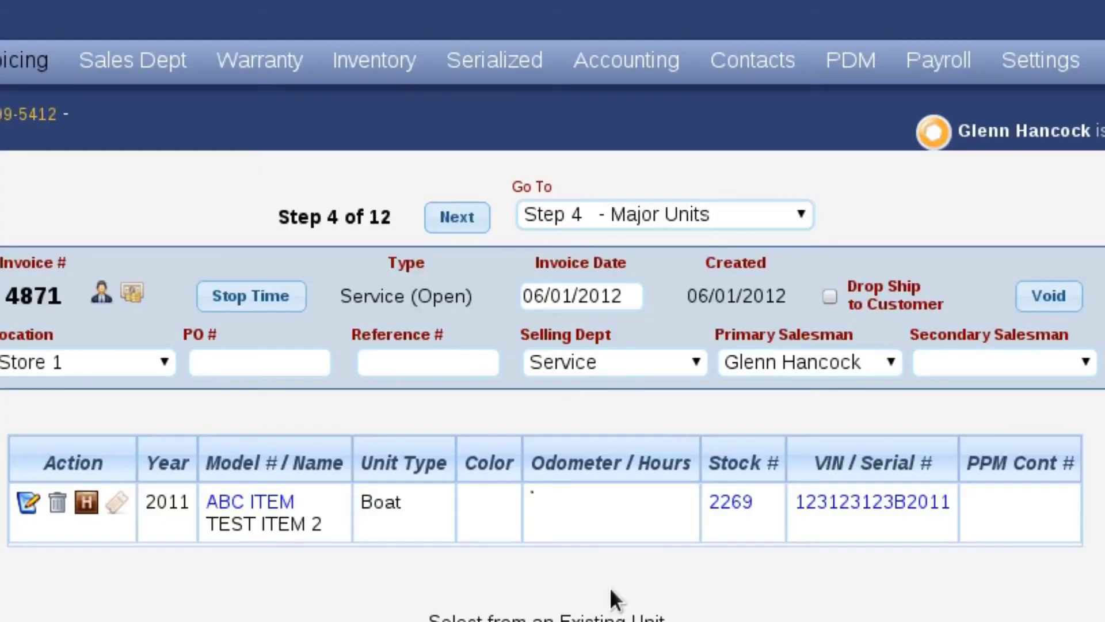
pyautogui.click(452, 219)
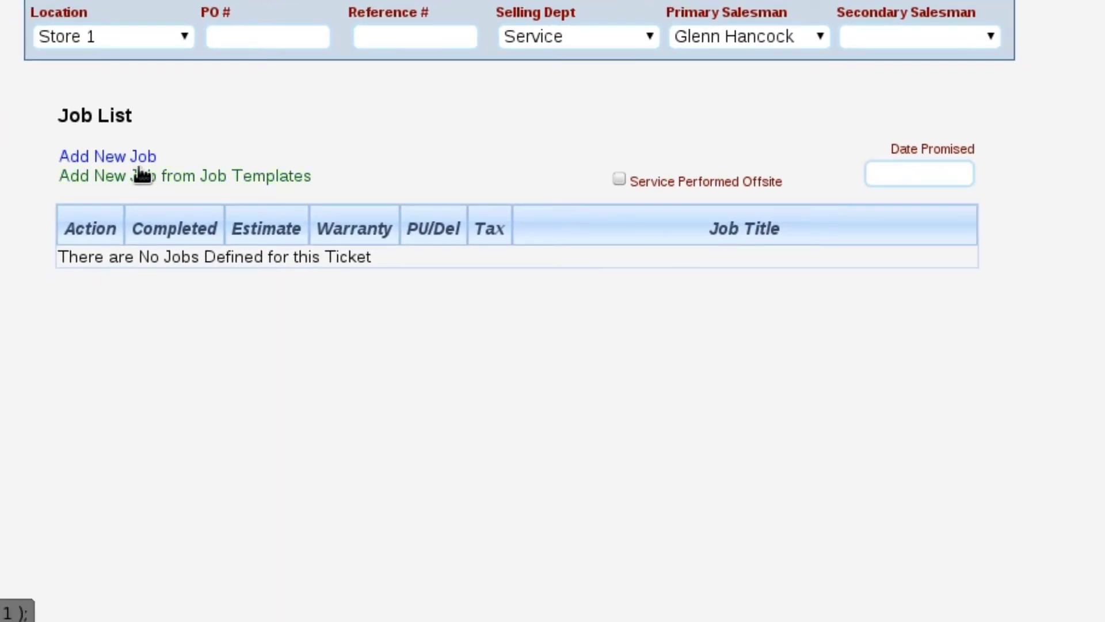
# Save a new Tune Up job with service required 'Tune up check tire'
pyautogui.click(109, 157)
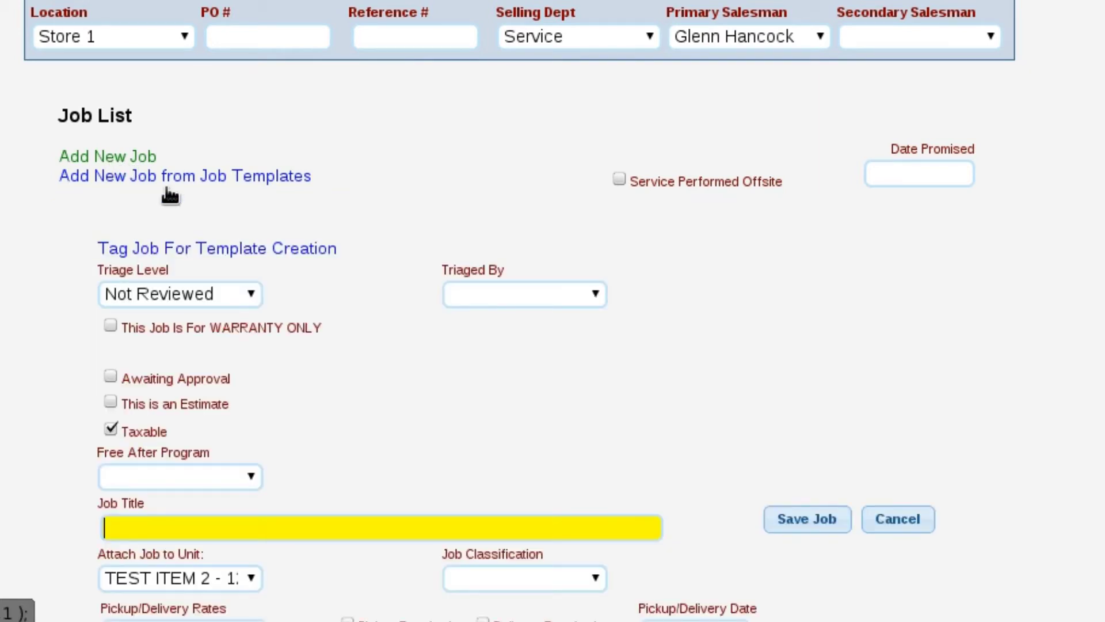
pyautogui.scroll(-4, 552, 311)
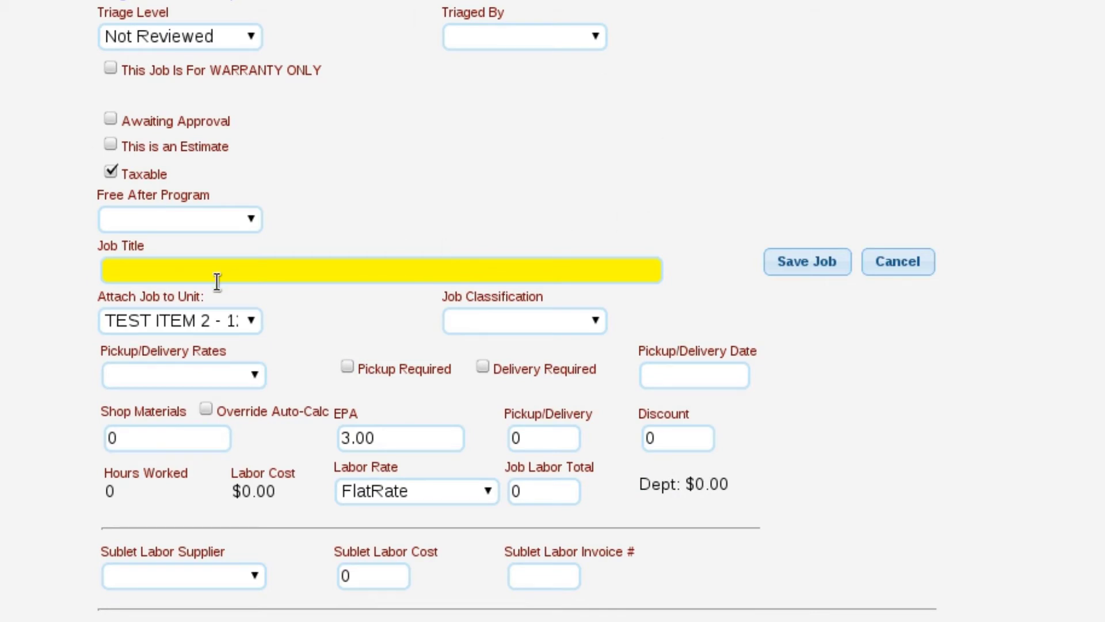
pyautogui.write('TU')
pyautogui.press('BackSpace')
pyautogui.press('BackSpace')
pyautogui.press('BackSpace')
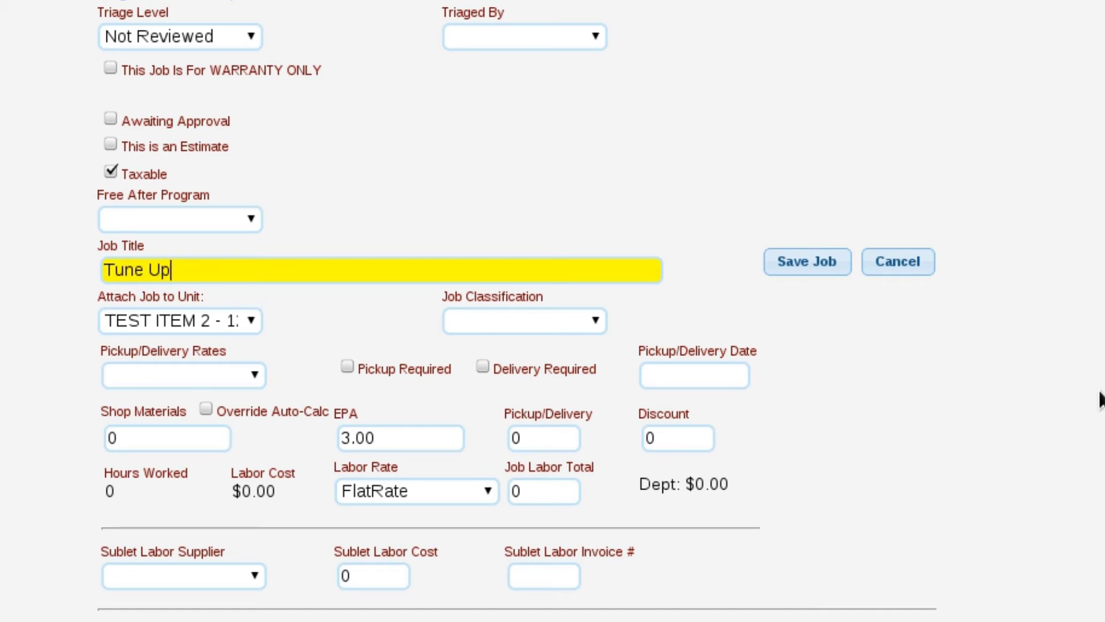
pyautogui.scroll(-4, 637, 318)
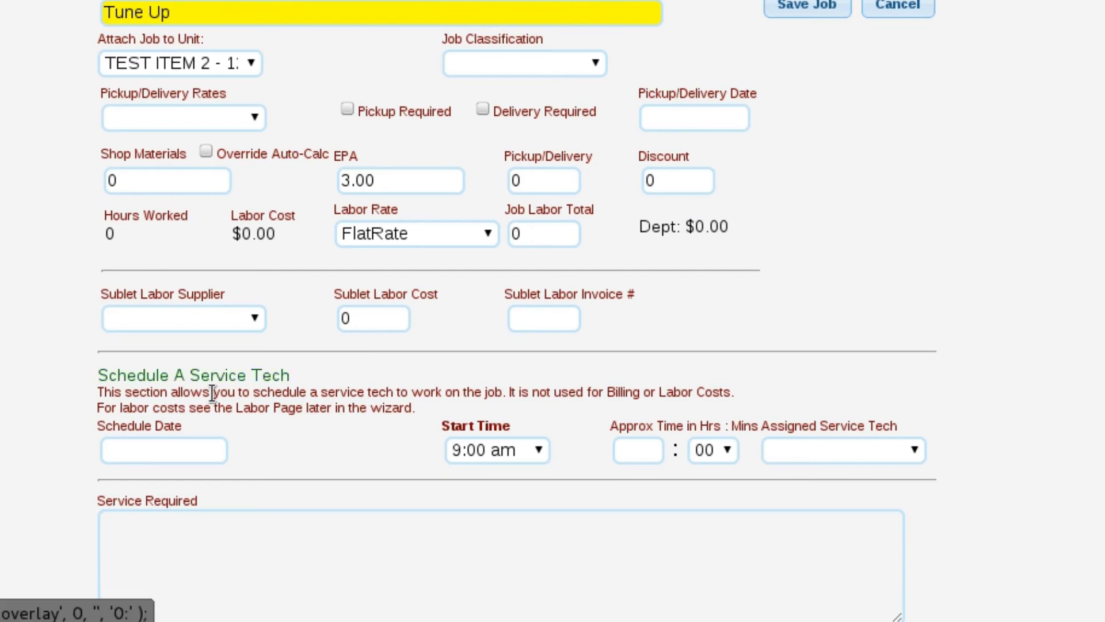
pyautogui.click(192, 555)
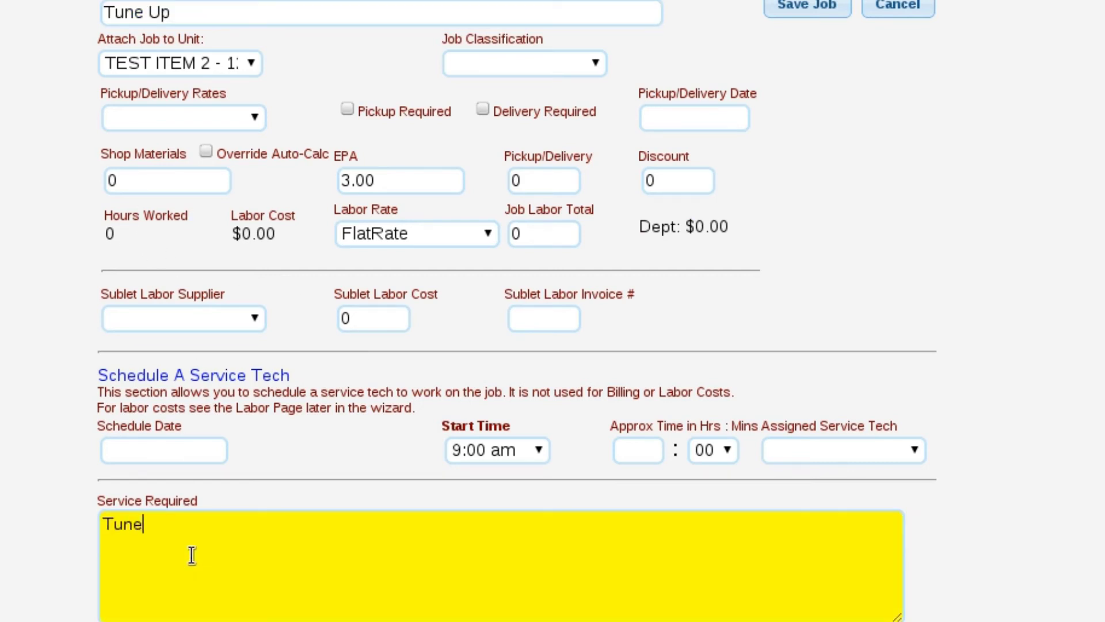
pyautogui.write('Tune up check tires.')
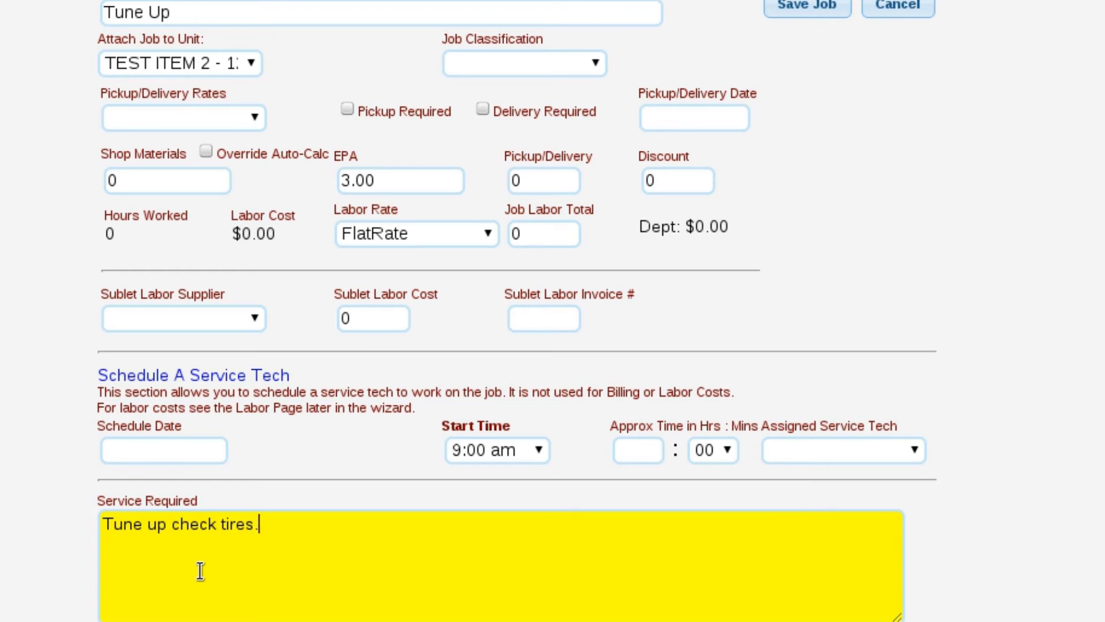
pyautogui.click(805, 8)
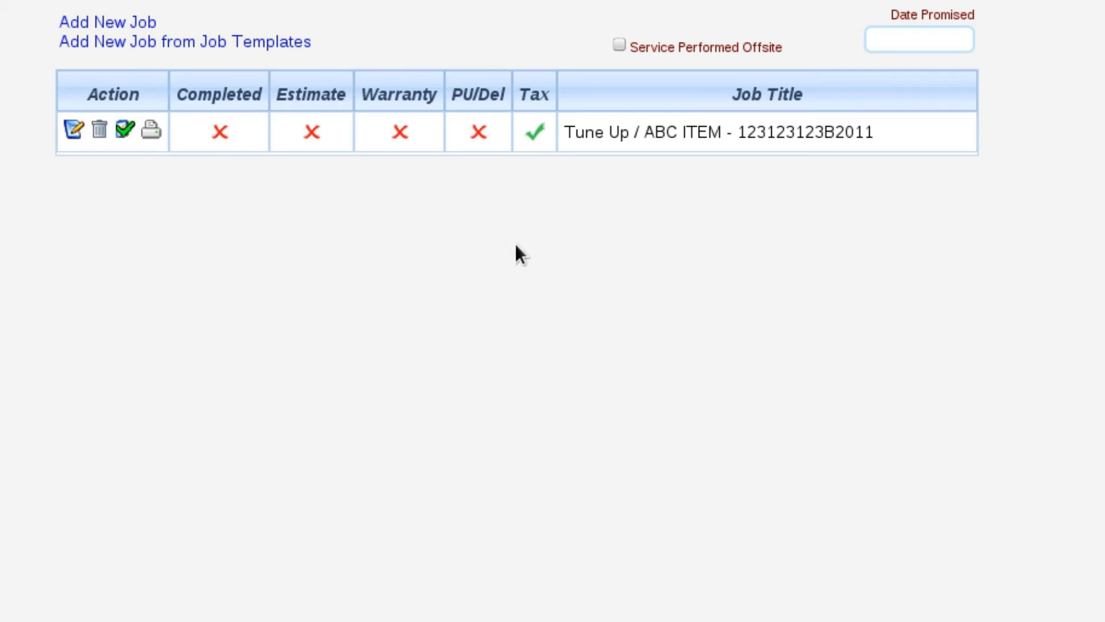
pyautogui.click(178, 46)
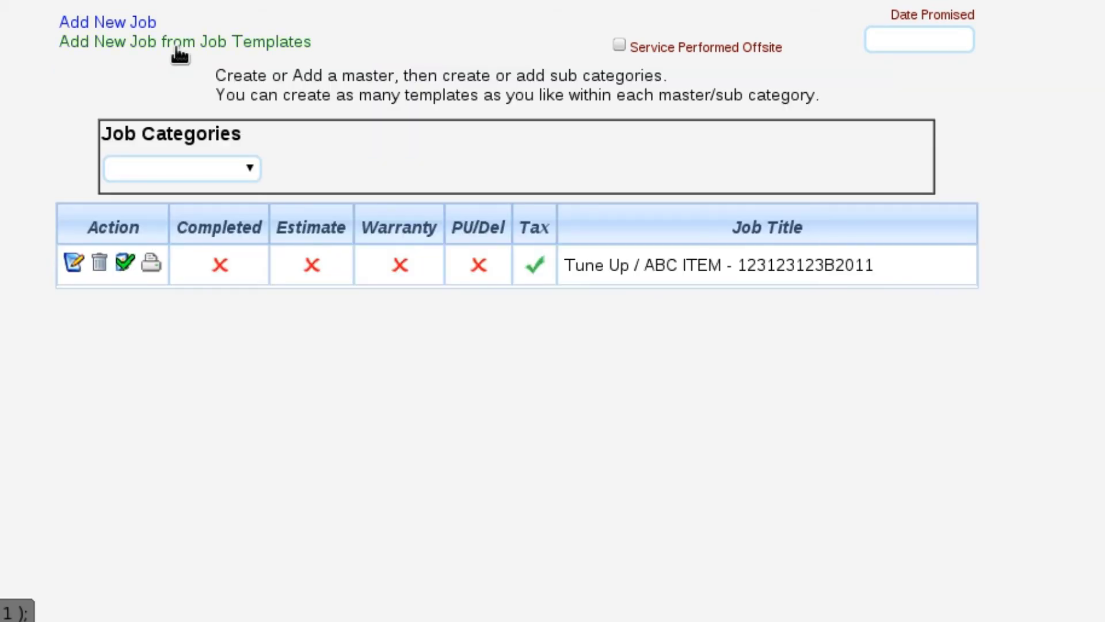
# Add the Oil Change template from category Oil Change, subcategory GSX-R1000, as a job
pyautogui.click(196, 171)
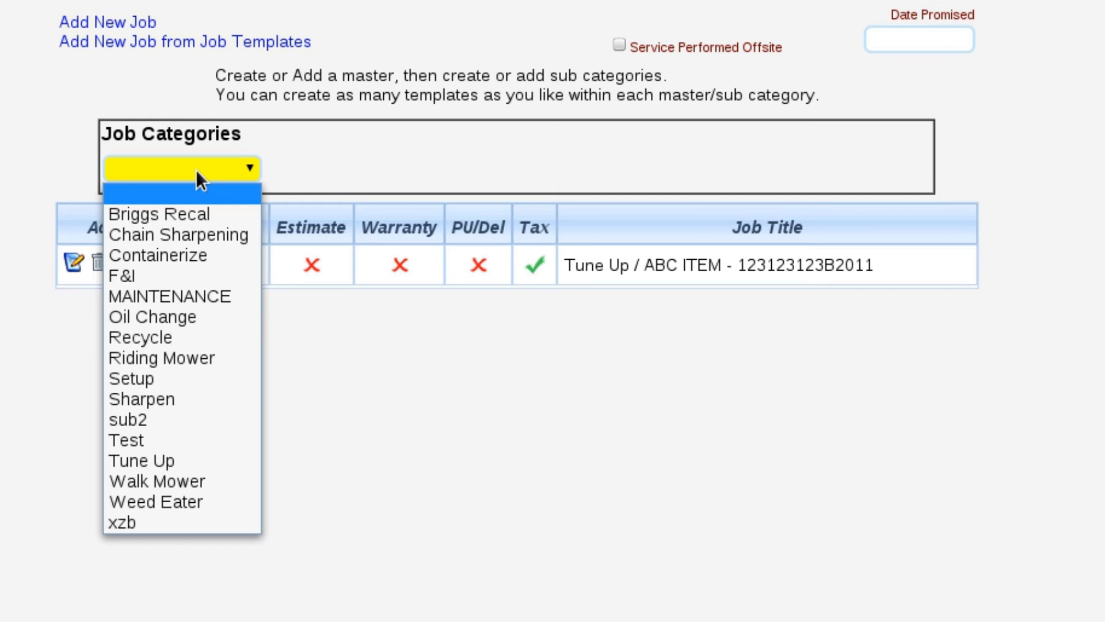
pyautogui.click(145, 316)
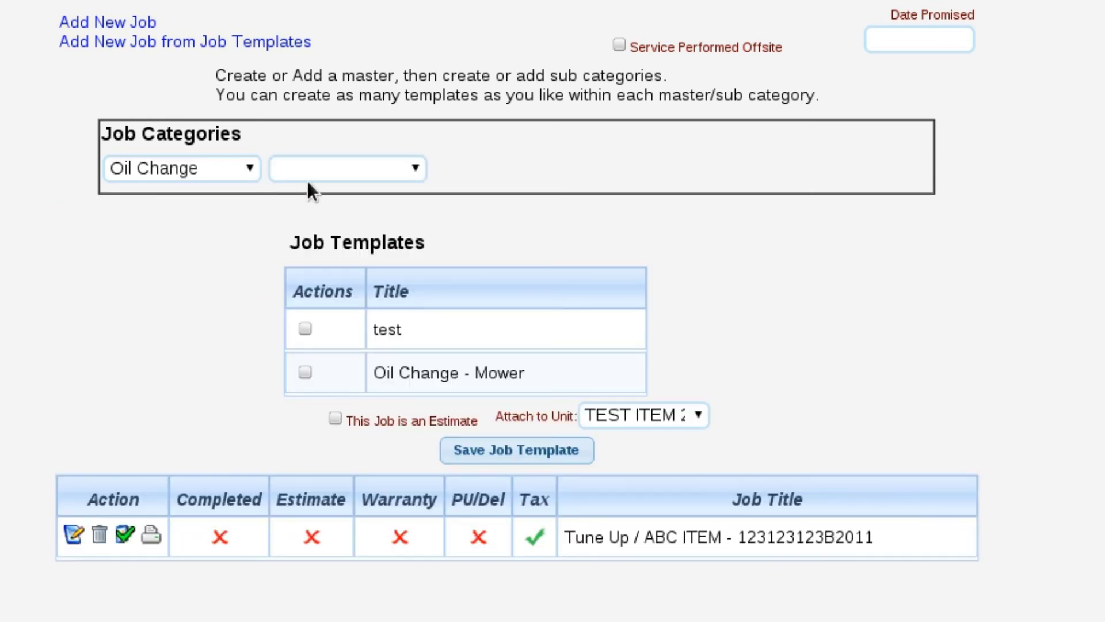
pyautogui.click(322, 173)
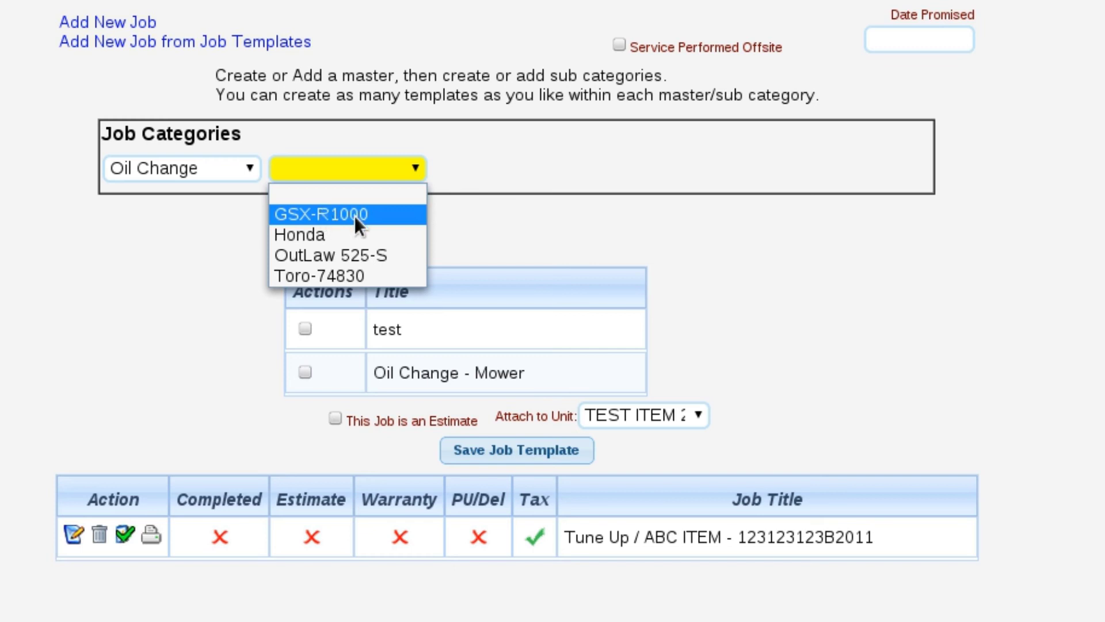
pyautogui.click(354, 215)
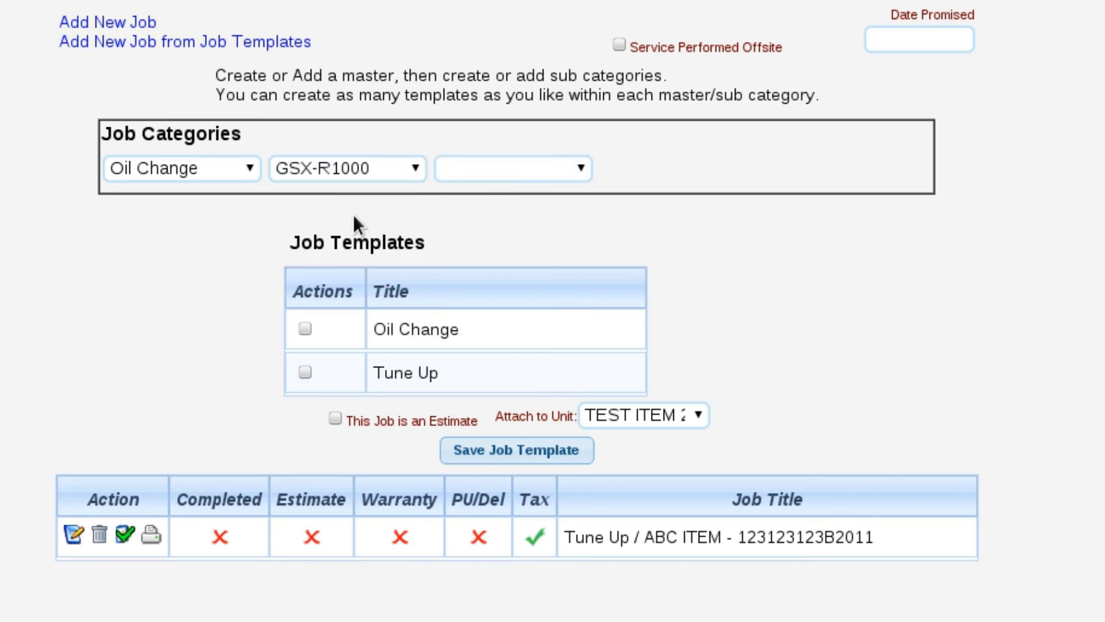
pyautogui.click(306, 328)
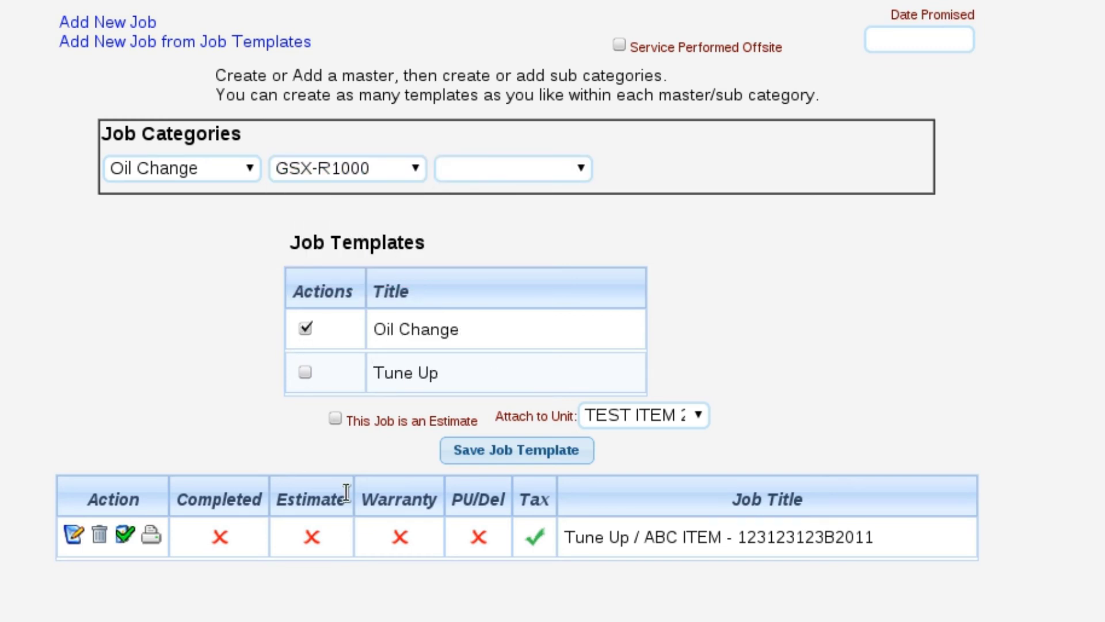
pyautogui.click(532, 455)
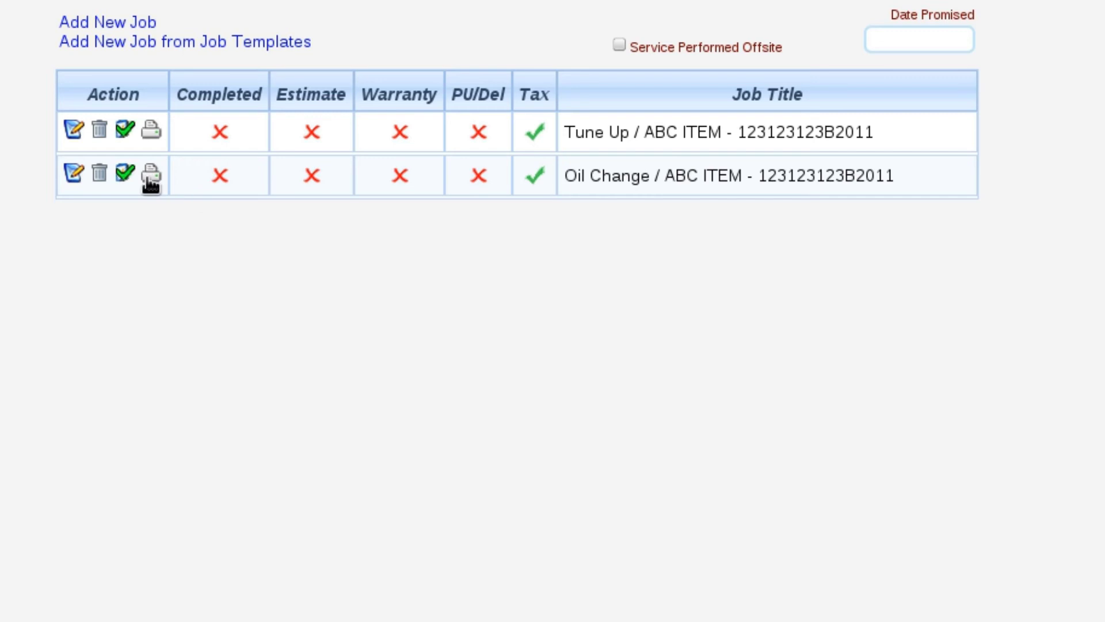
# Review the Oil Change job, pass Attach Items, and advance to Step 7, Service Tech Labor
pyautogui.click(74, 175)
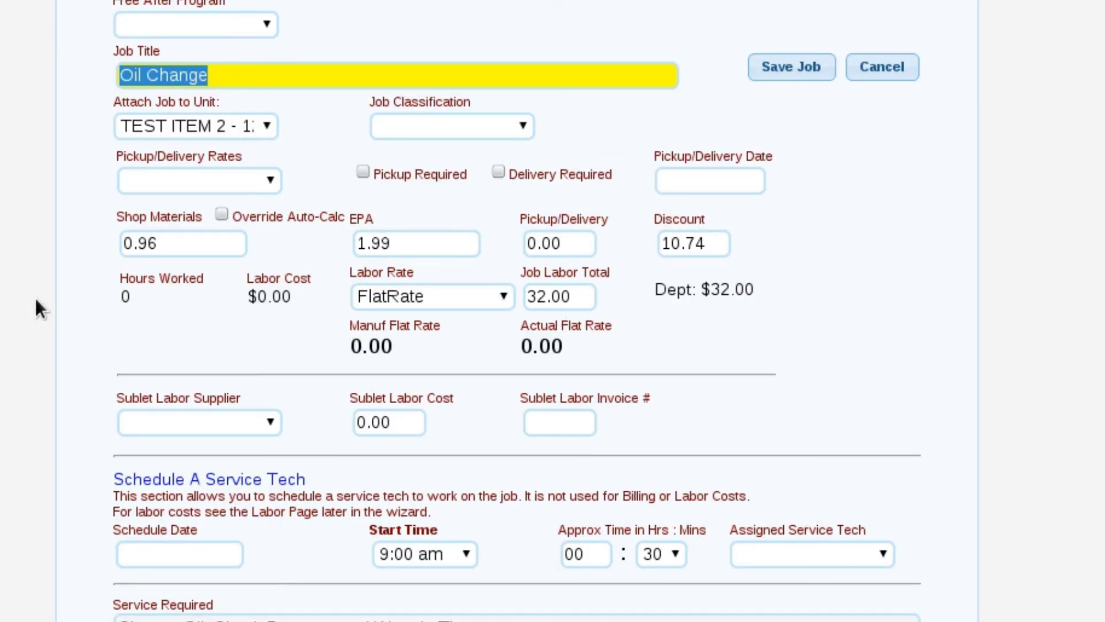
pyautogui.scroll(-6, 36, 298)
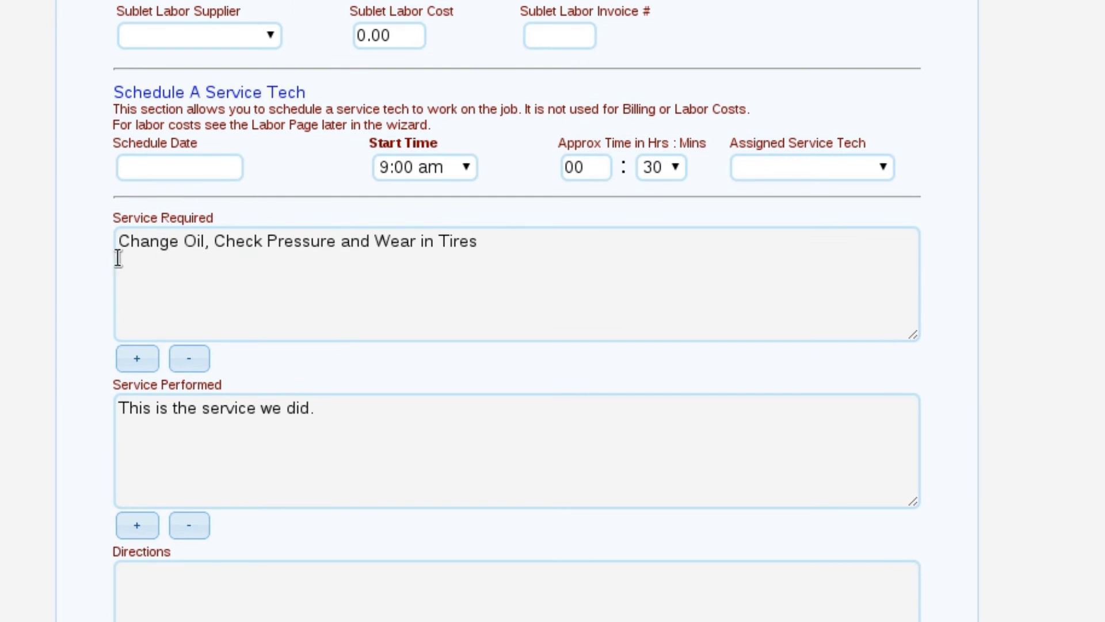
pyautogui.scroll(14, 75, 161)
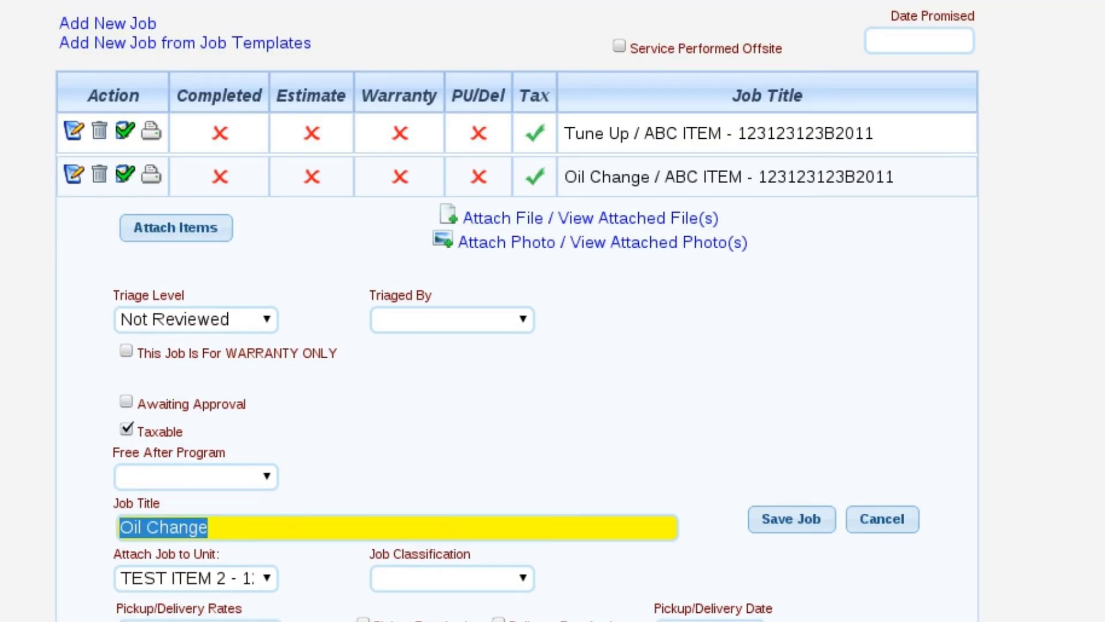
pyautogui.click(176, 228)
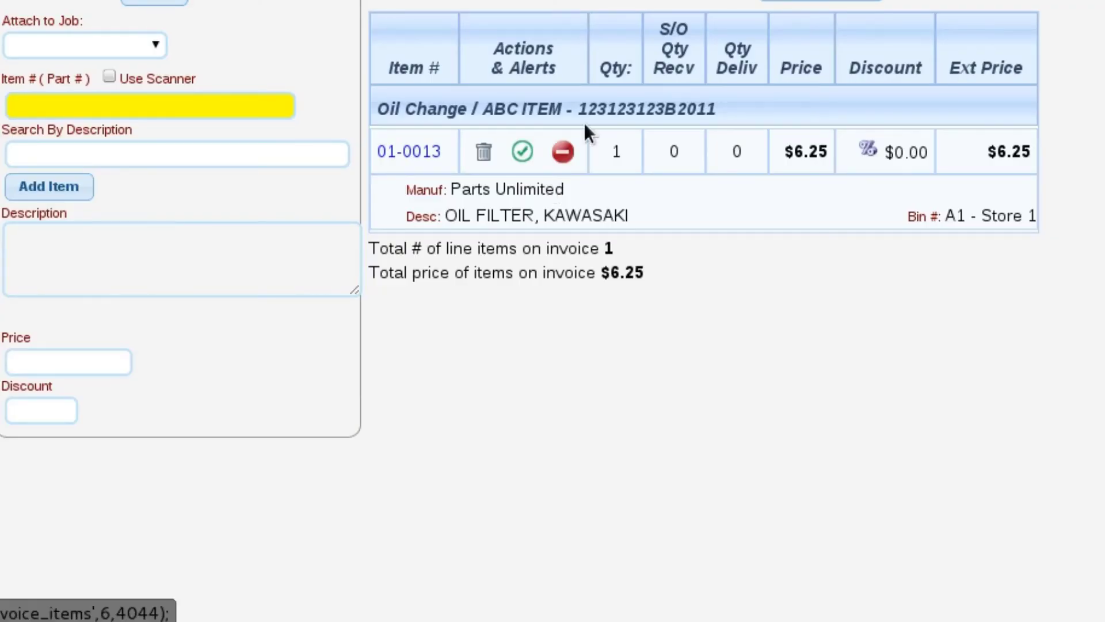
pyautogui.scroll(6, 583, 123)
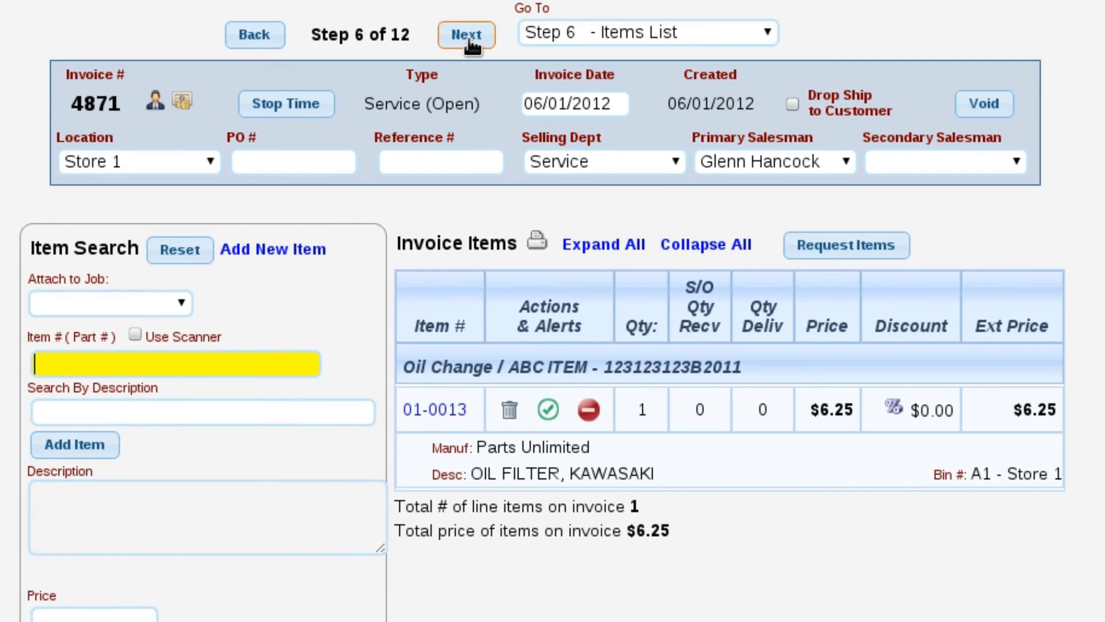
pyautogui.click(466, 36)
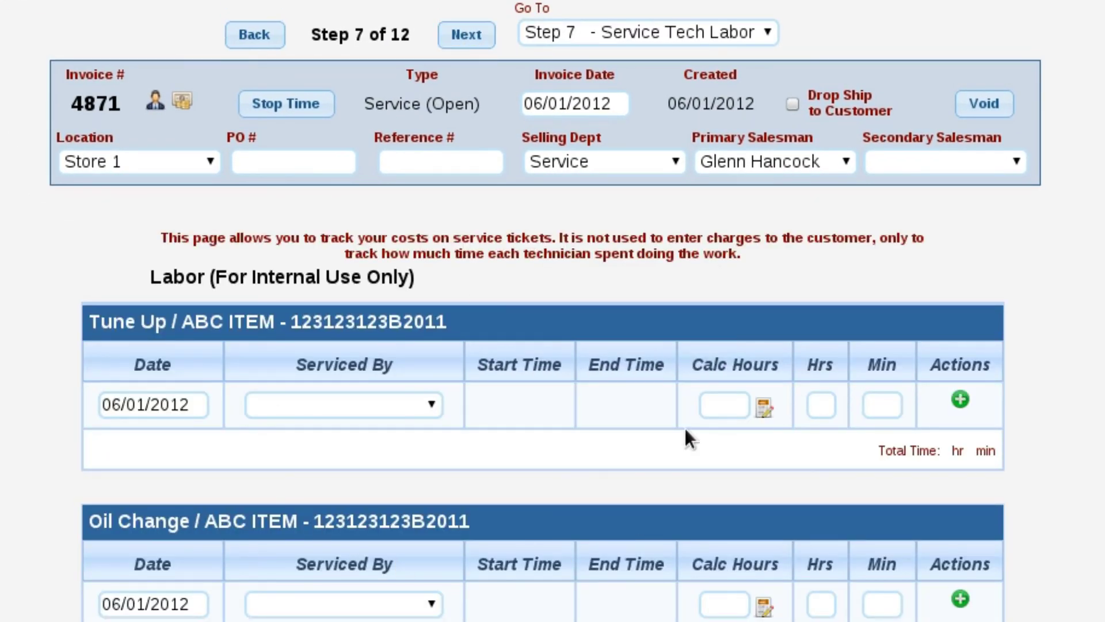